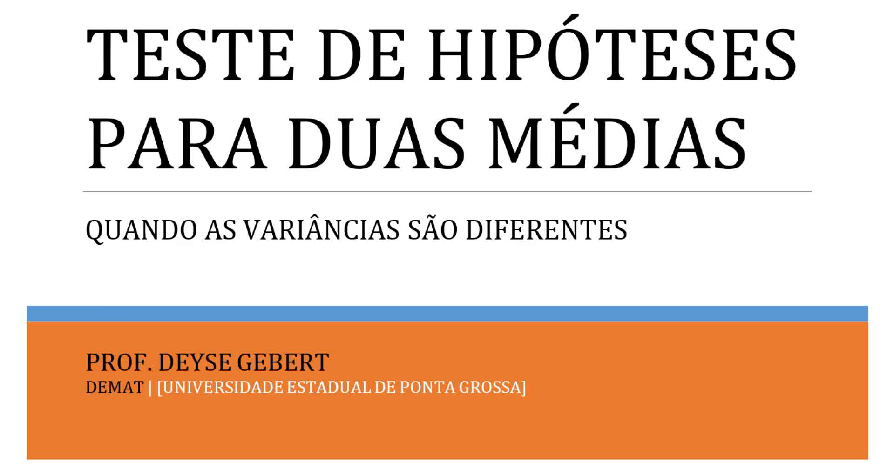
Switch to the Word document and review the hypotheses and the rejection-region figure of Exemplo 6
key("alt+Tab")
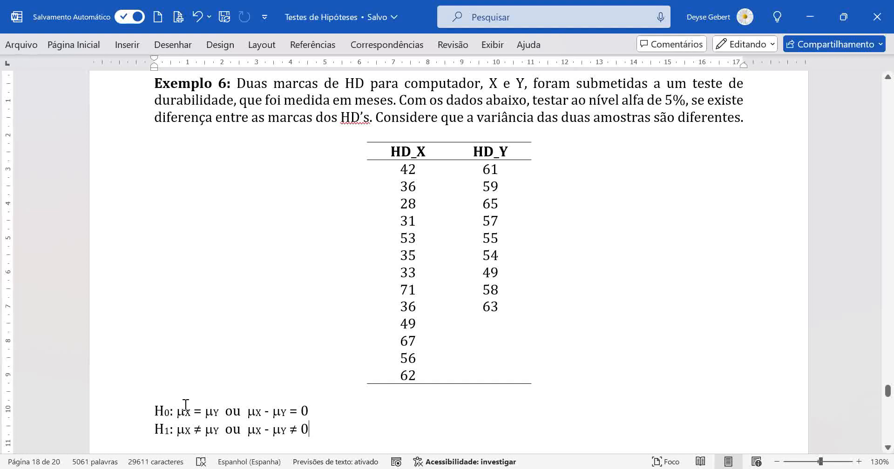
left_click_drag(176, 411, 309, 411)
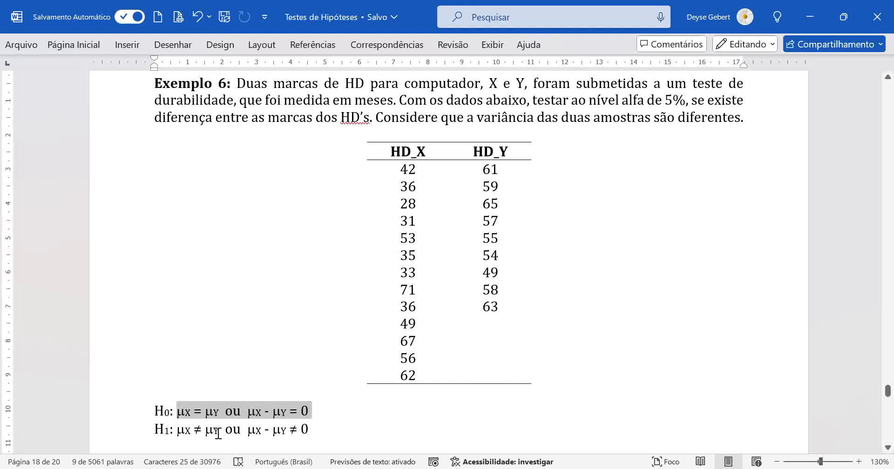
left_click(153, 425)
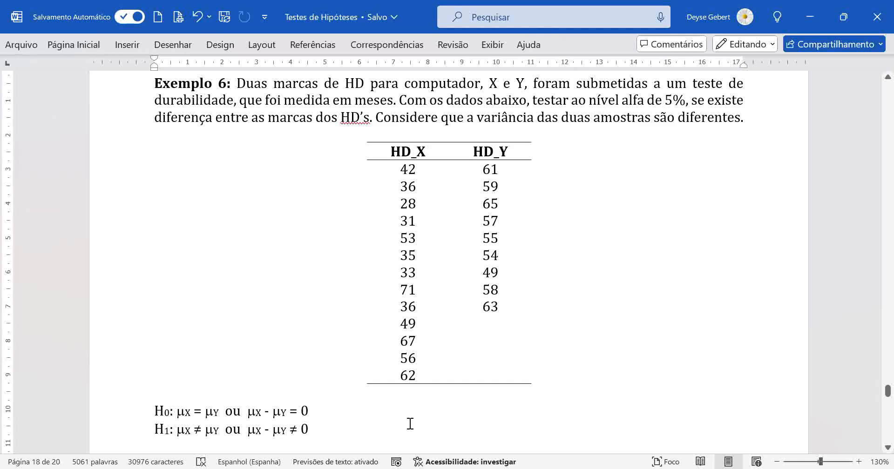
scroll(410, 423, "down", 5)
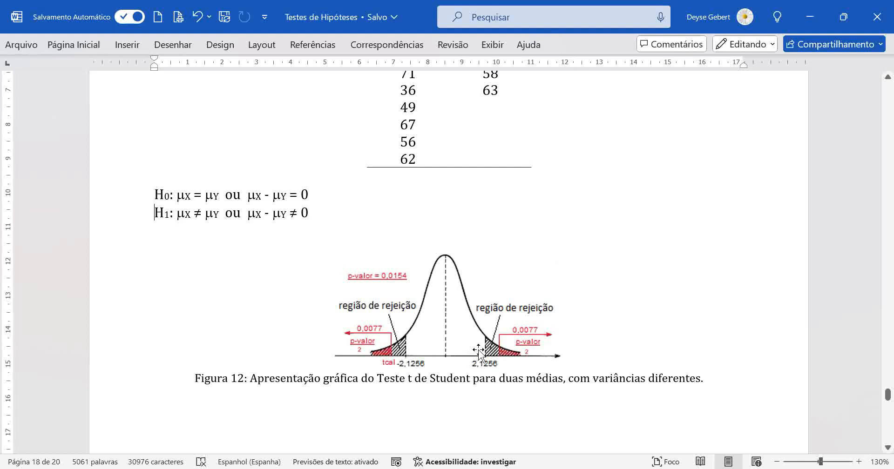
scroll(519, 366, "up", 1)
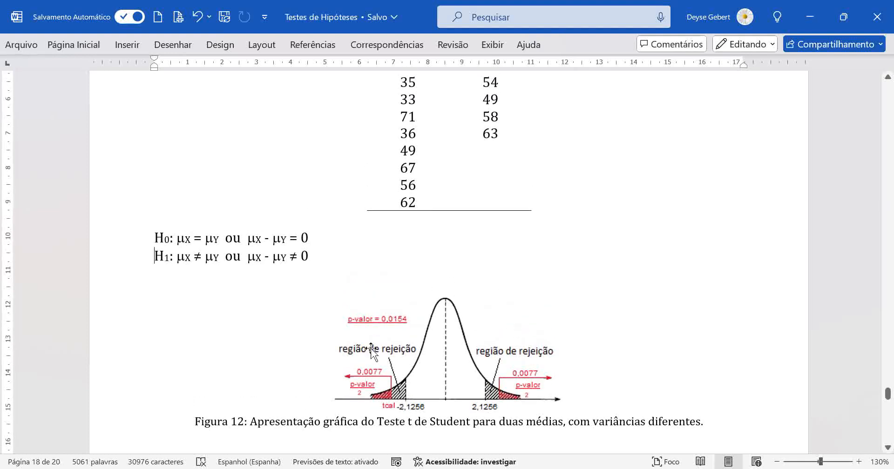
scroll(466, 356, "up", 3)
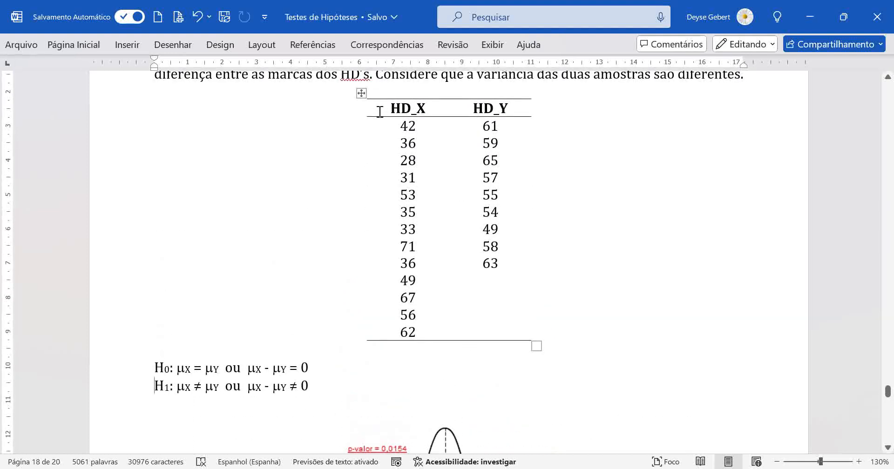
Copy all the values under HD_X in the Exemplo 6 table, without the header
left_click_drag(406, 124, 411, 331)
key("ctrl+c")
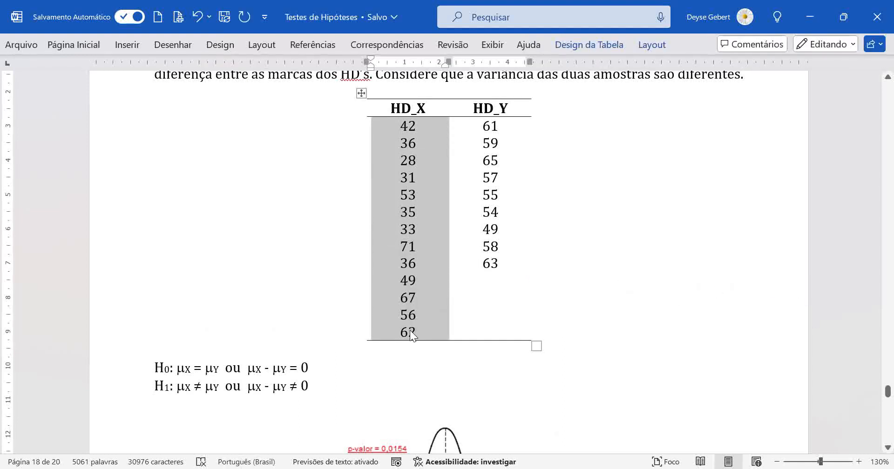
right_click(407, 267)
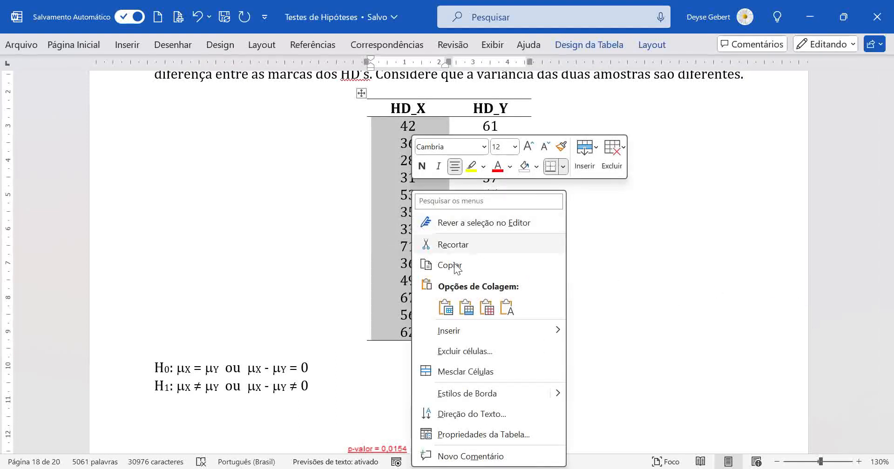
left_click(449, 266)
Switch to RStudio and write x=c(...) on line 2 of the script with the copied HD_X values separated by commas
key("alt+Tab")
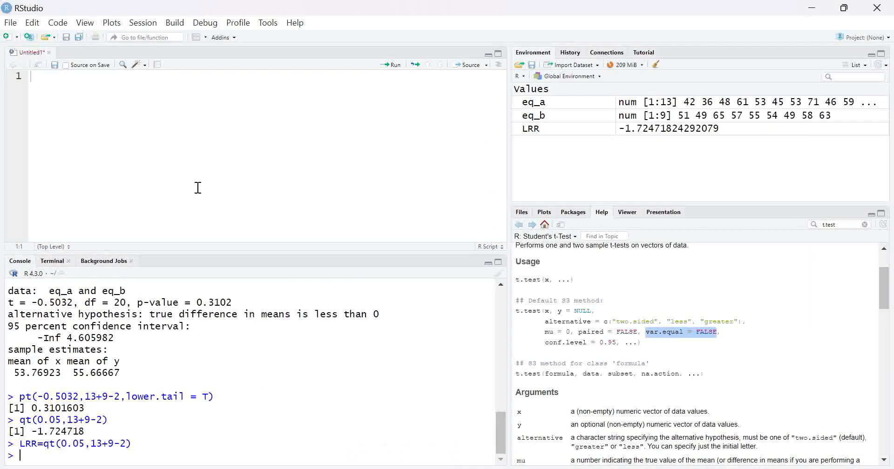
left_click(59, 80)
key("Return")
type("x=c(")
key("ctrl+v")
key("BackSpace")
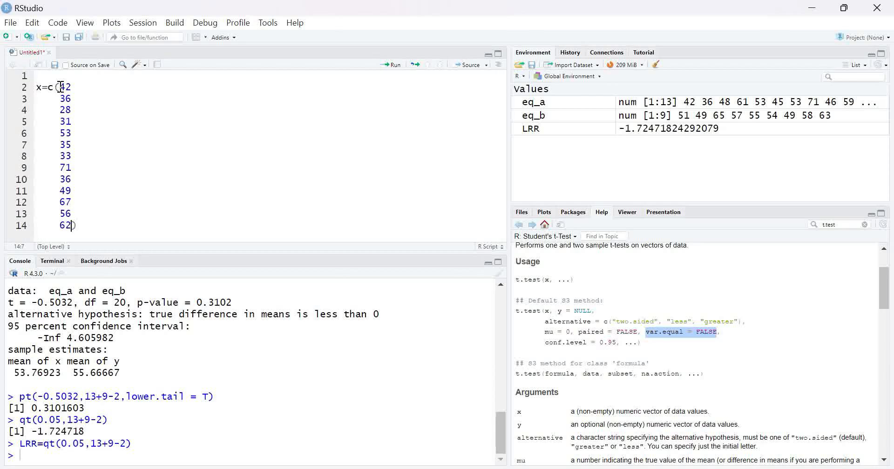
left_click(74, 86)
key("Down")
Remove all objects from the environment, including hidden ones, and clear the console
left_click(656, 64)
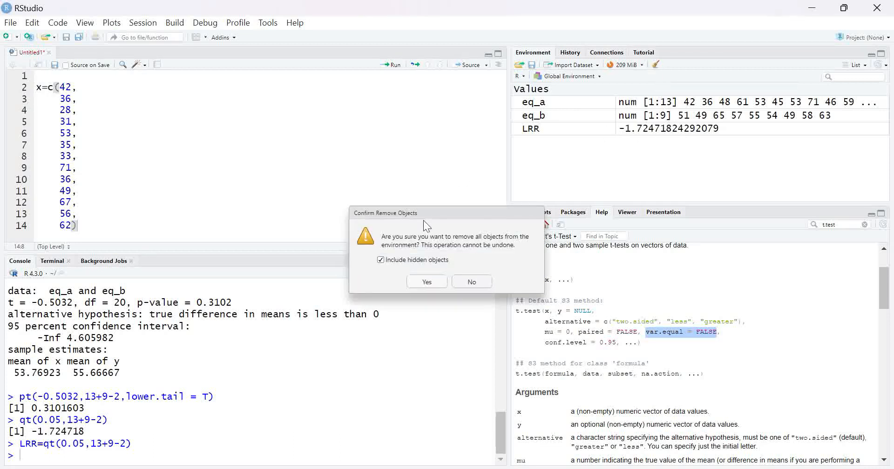
left_click(427, 281)
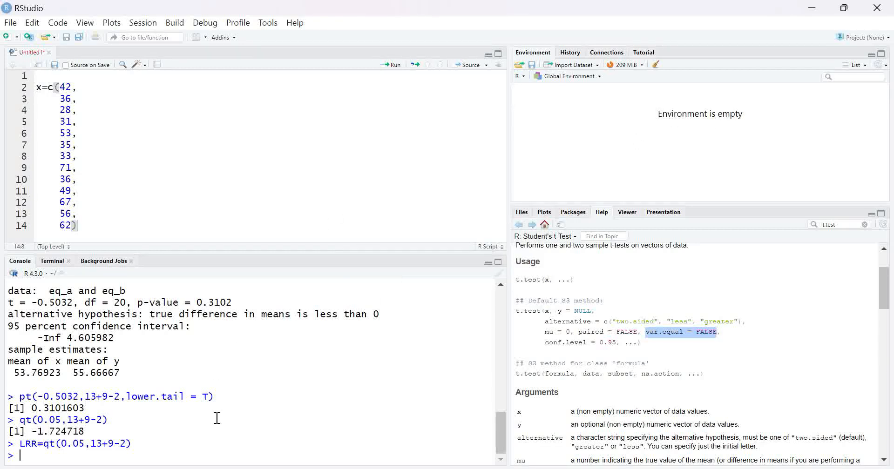
key("ctrl+l")
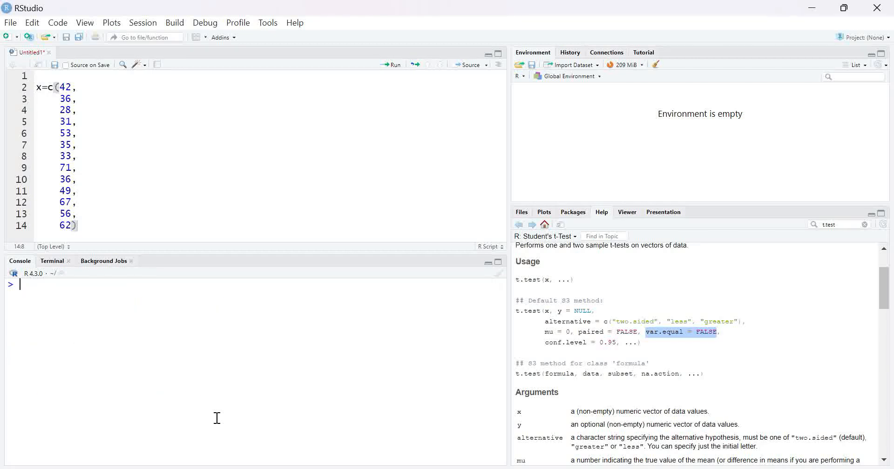
Run the script's definition of vector x
left_click(108, 136)
left_click(393, 74)
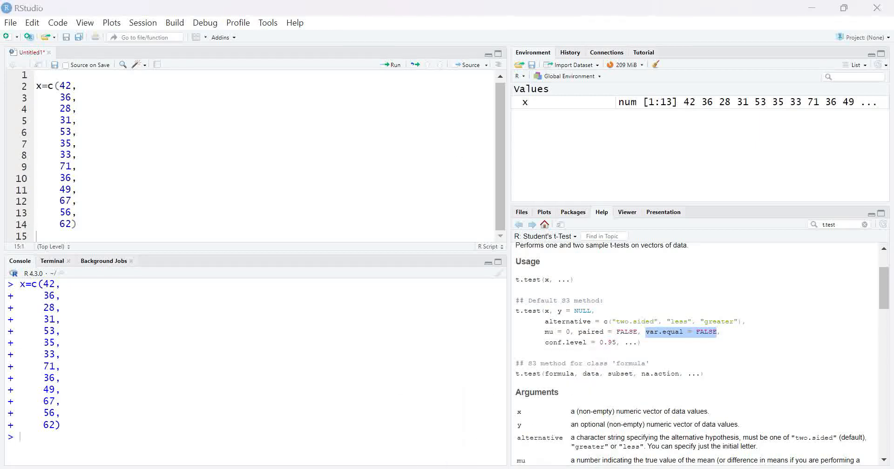
Switch to Word and copy all the values under HD_Y in the table, without the header
key("alt+Tab")
left_click_drag(483, 126, 493, 264)
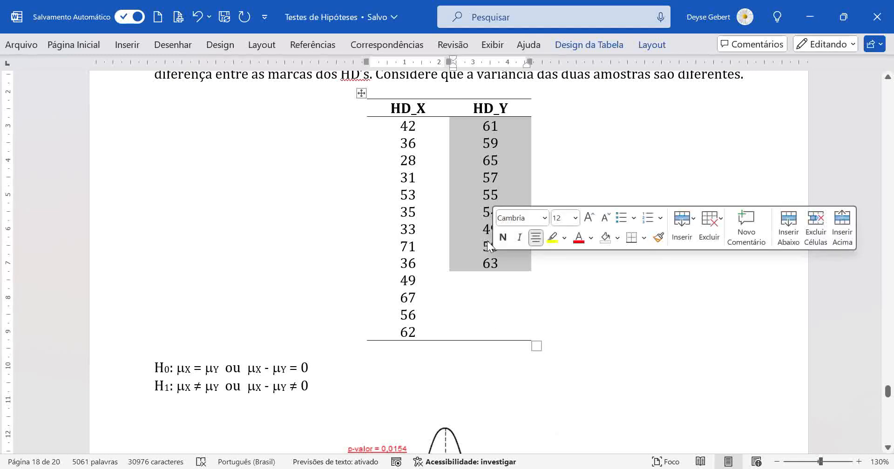
right_click(487, 223)
left_click(527, 266)
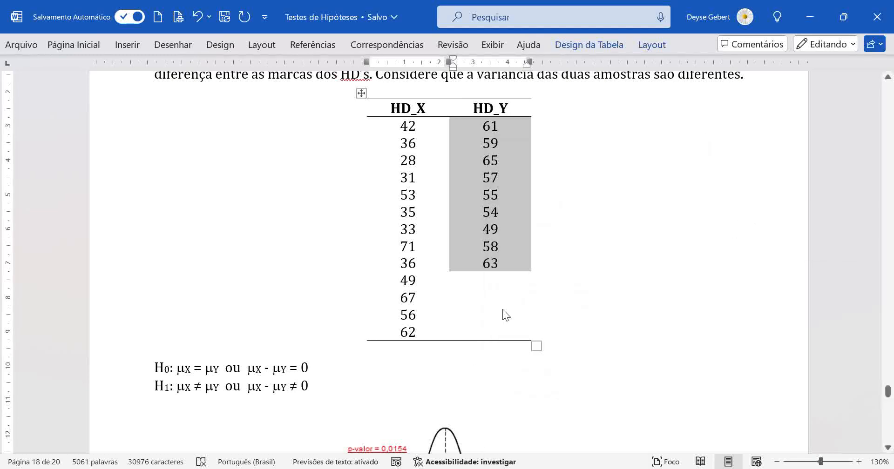
Switch back to RStudio and start vector y below x with y=c( ), pasting the copied HD_Y values inside
key("alt+Tab")
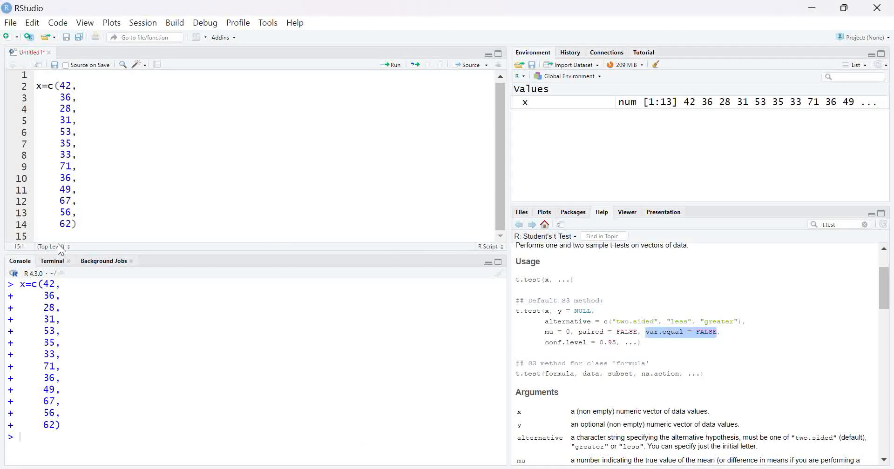
type("y=c(")
key("ctrl+v")
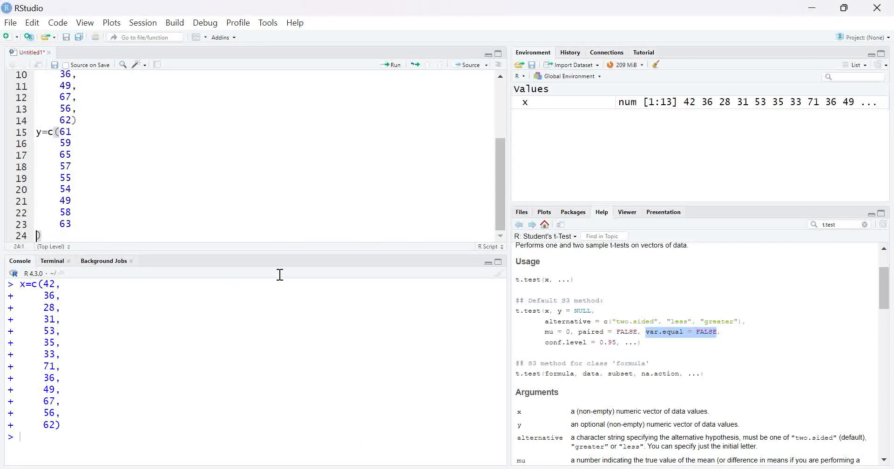
Separate the pasted values of vector y with commas and run its definition
left_click(73, 146)
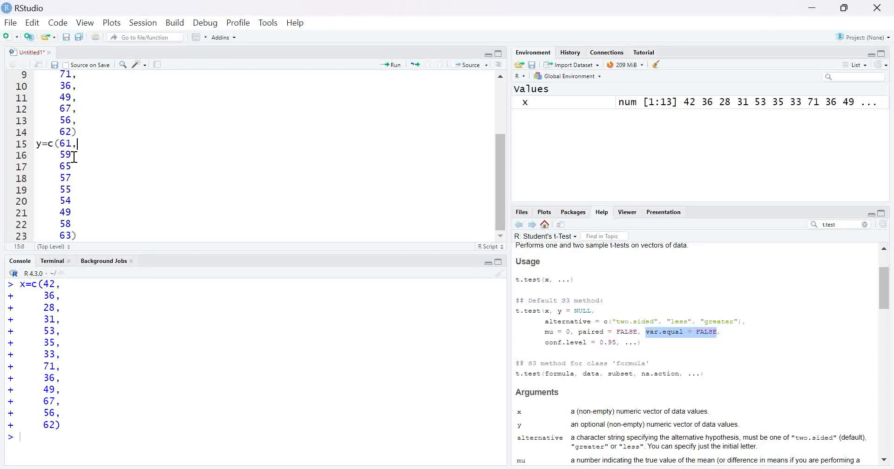
key("comma")
key("Down")
key("comma")
key("Down")
key("comma")
key("Down")
key("comma")
key("Down")
key("comma")
key("Down")
key("comma")
left_click(391, 65)
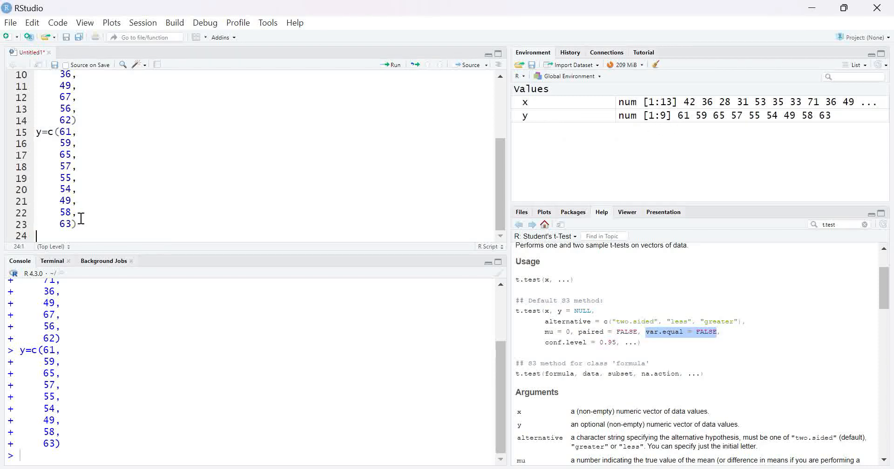
Add blank lines below vector y and write the call t.test(x,y) on line 25
key("Return")
key("Return")
key("Return")
key("Return")
key("Return")
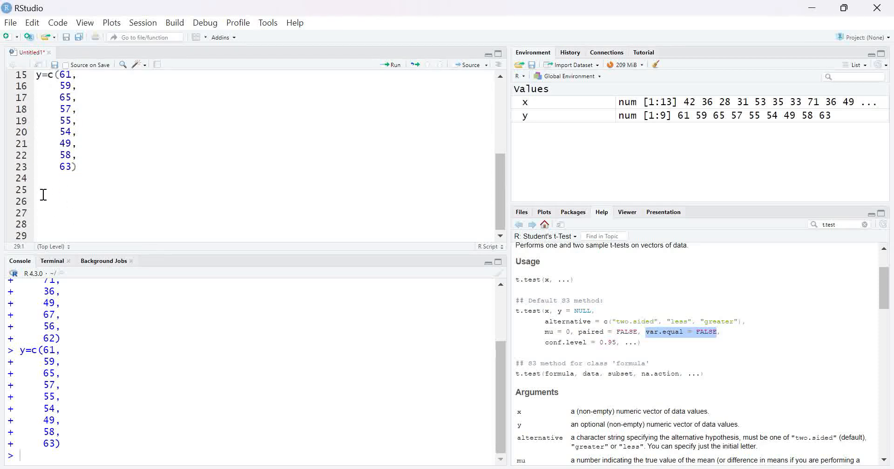
type("t.test(")
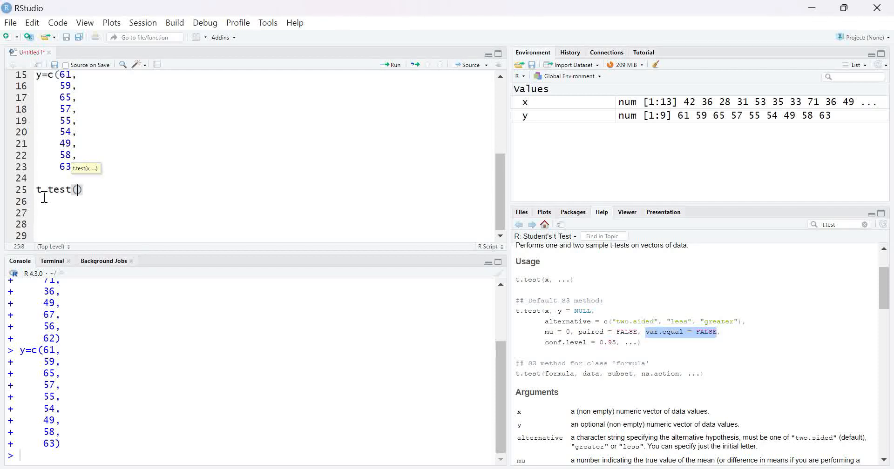
type("x")
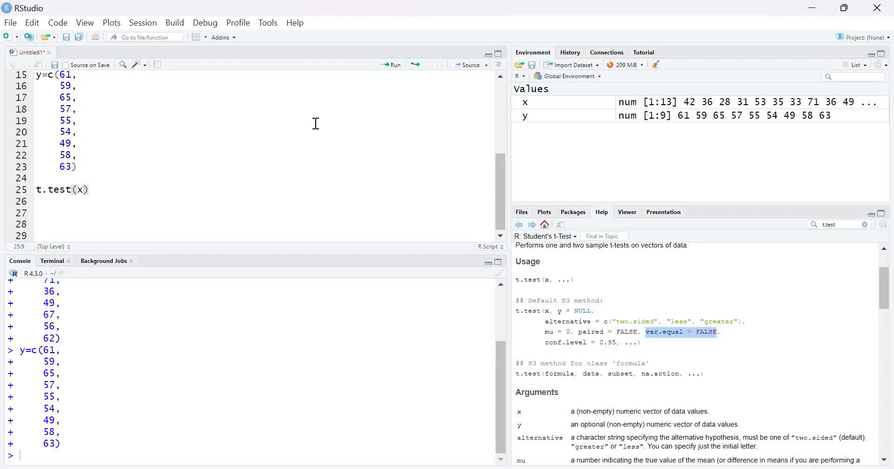
type(",y")
Add the argument alternative = "two.sided" to the t.test call
type(",")
type("al")
type("ternative")
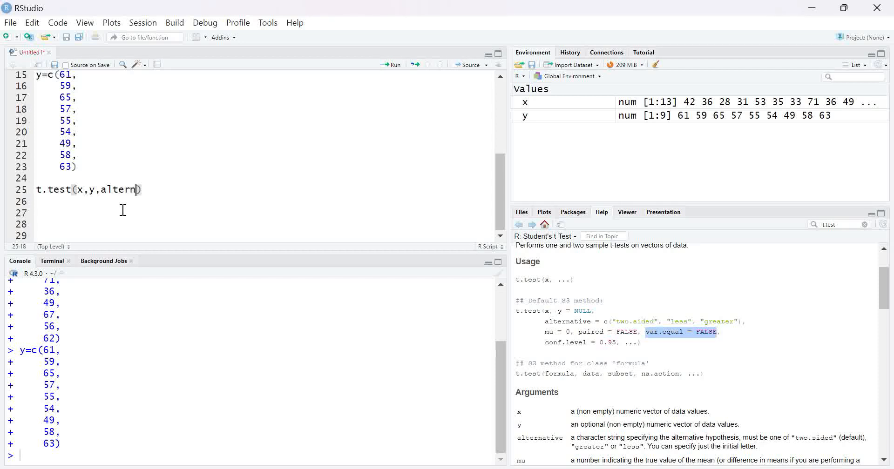
key("Tab")
type("\"tow")
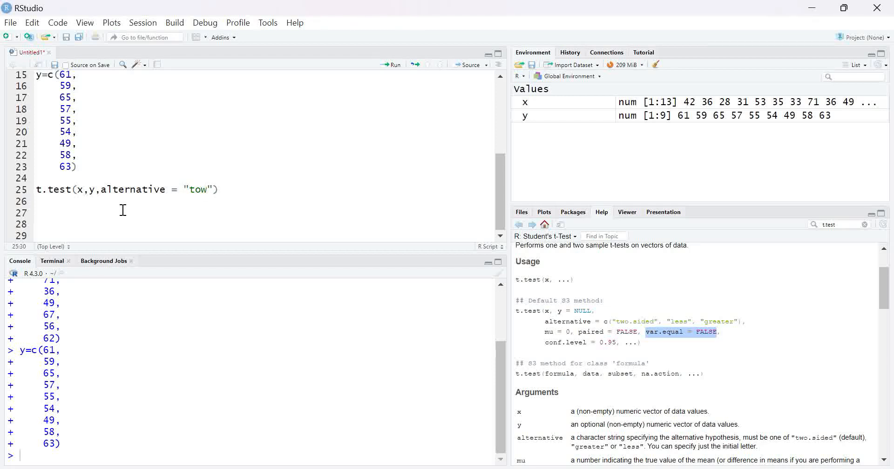
key("BackSpace")
key("BackSpace")
type("wo")
type("sided")
left_click(210, 190)
type(".")
left_click_drag(249, 190, 251, 201)
key("Left")
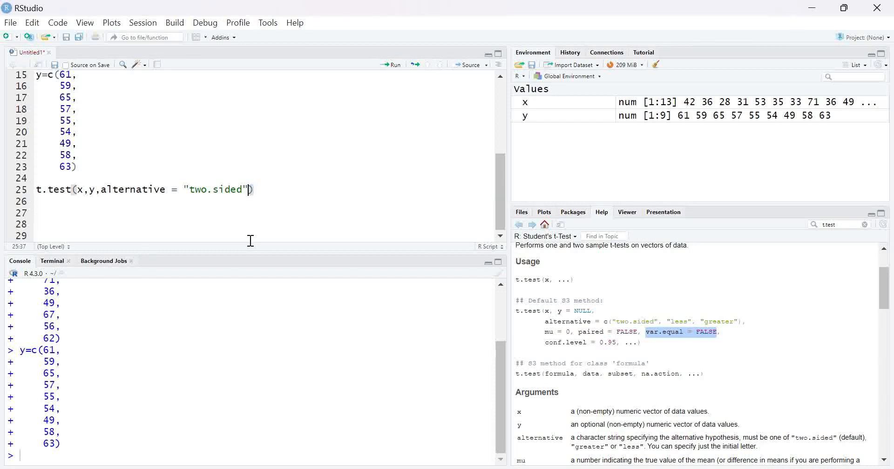
Complete the t.test call with var.equal = F and conf.level = 0.95, and run it
type(",")
left_click(674, 333)
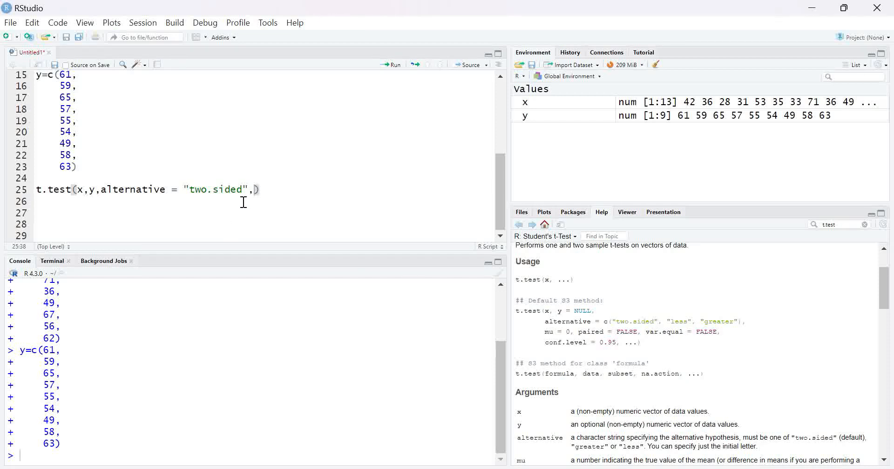
type("var")
key("Return")
type("F,conf")
key("Return")
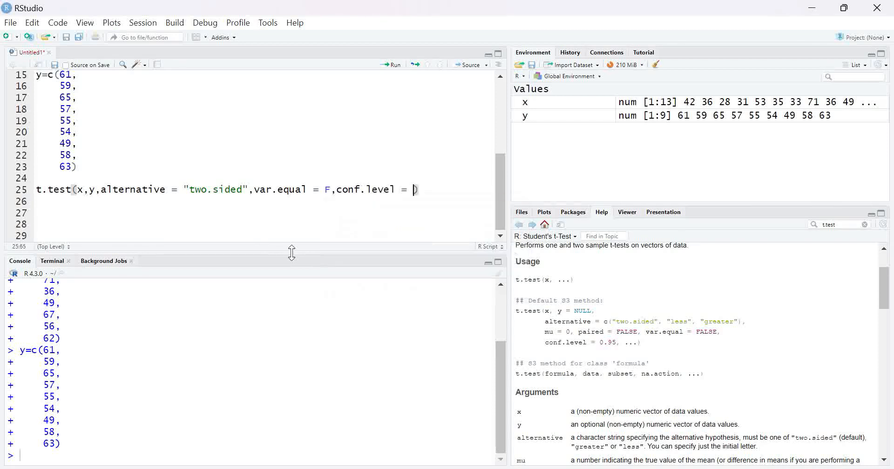
type("0.95")
left_click(391, 64)
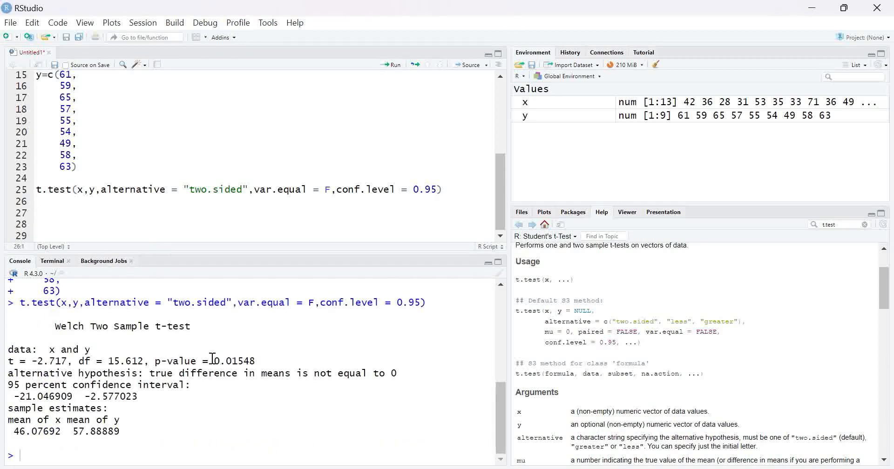
Copy the p-value from the test output into a comment on line 27 reading "# p-value = 0.01548"
left_click_drag(214, 359, 219, 361)
left_click_drag(156, 362, 257, 360)
key("ctrl+c")
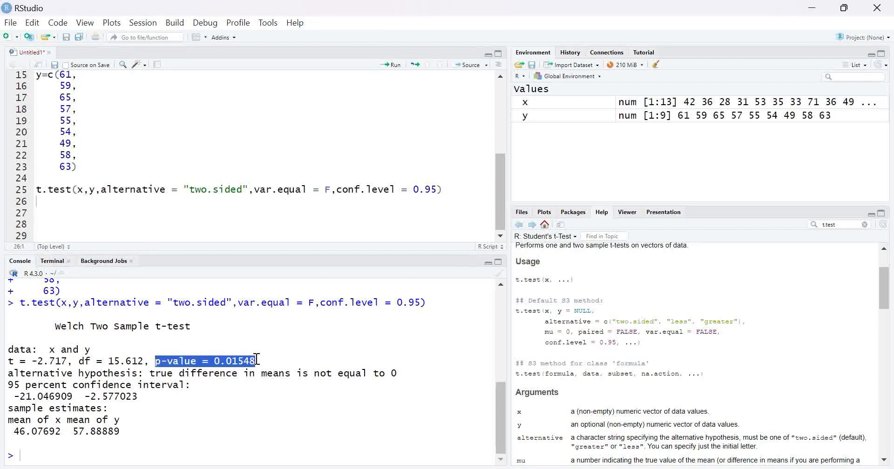
left_click(67, 213)
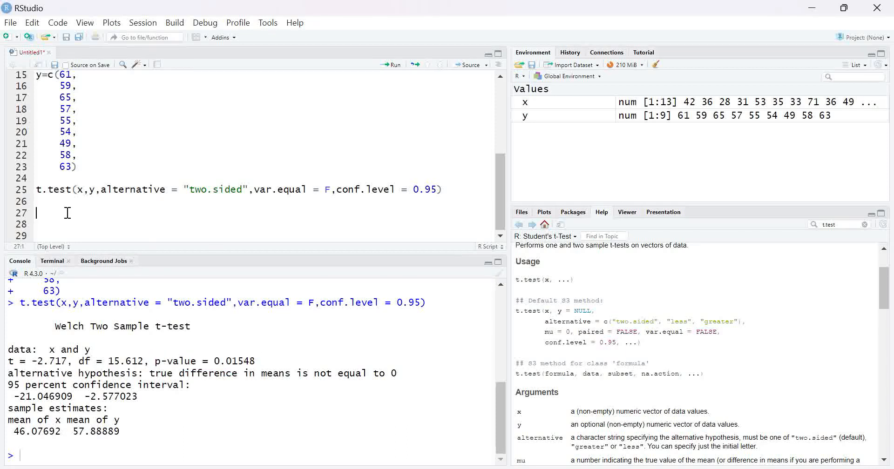
type("#")
key("ctrl+v")
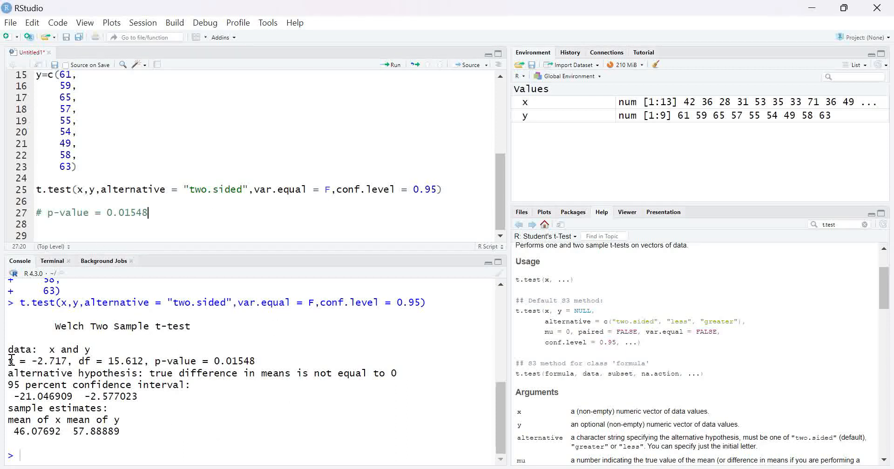
Examine the t statistic, the degrees of freedom and the sample means of x and y in the test output
left_click_drag(7, 362, 144, 363)
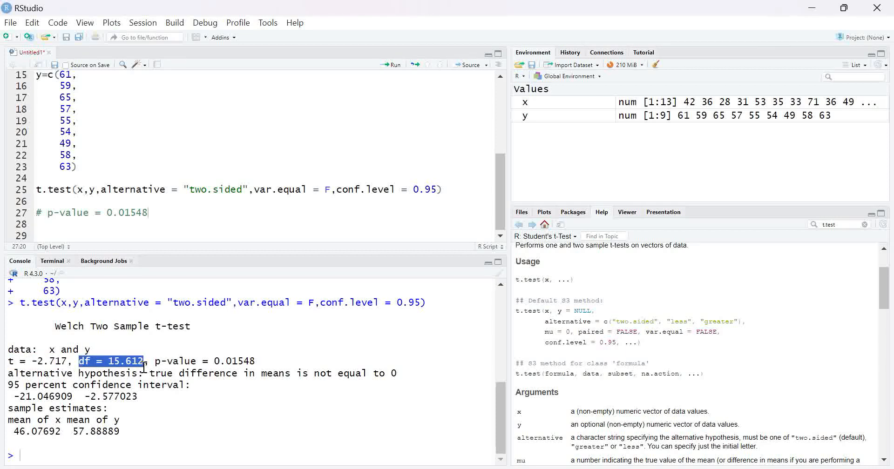
left_click_drag(13, 431, 63, 432)
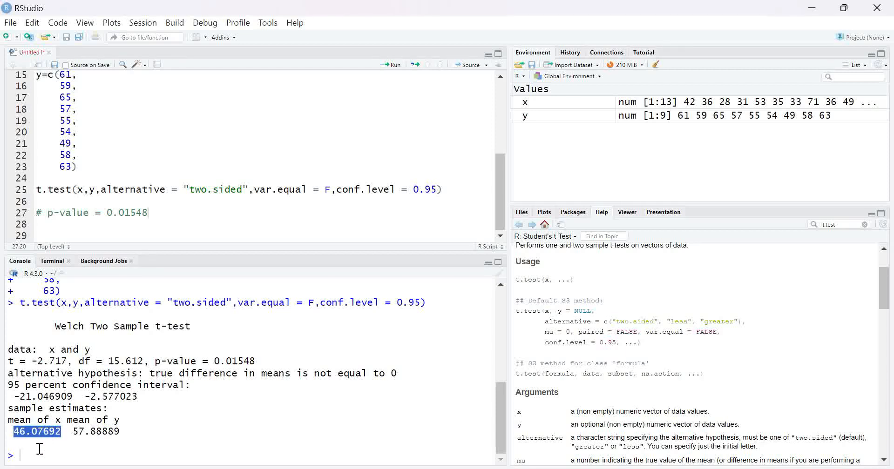
left_click_drag(73, 431, 120, 432)
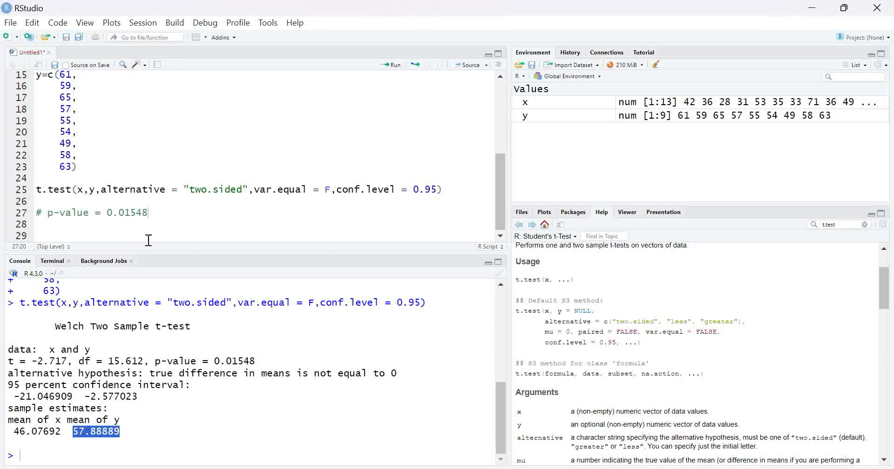
Extend the p-value comment on line 27 with "< 0.05 --> rejeita H0"
left_click(180, 201)
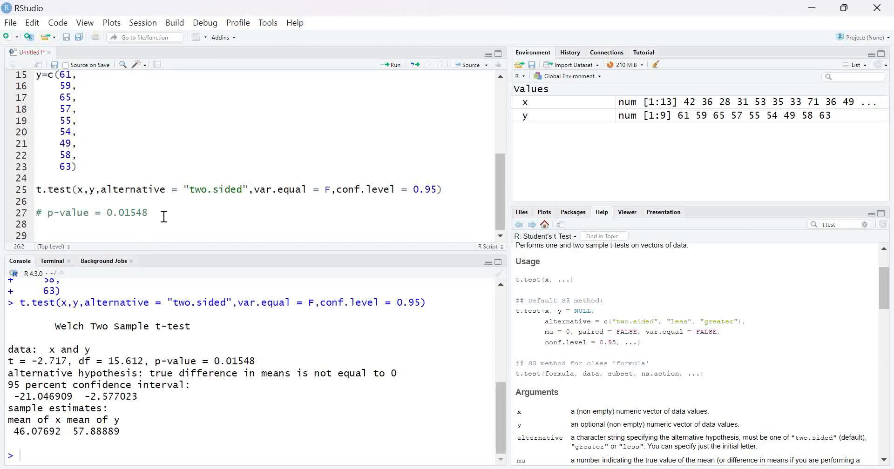
left_click(163, 215)
type("< 0.05 -->")
type("rejeita H0")
Switch to the Word document, review the hypotheses H0 and H1 below the data table, and return to RStudio
key("alt+Tab")
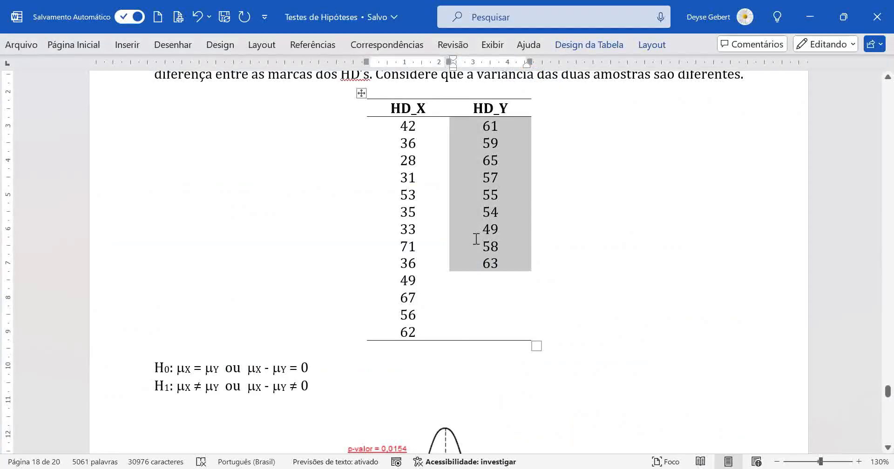
left_click(255, 321)
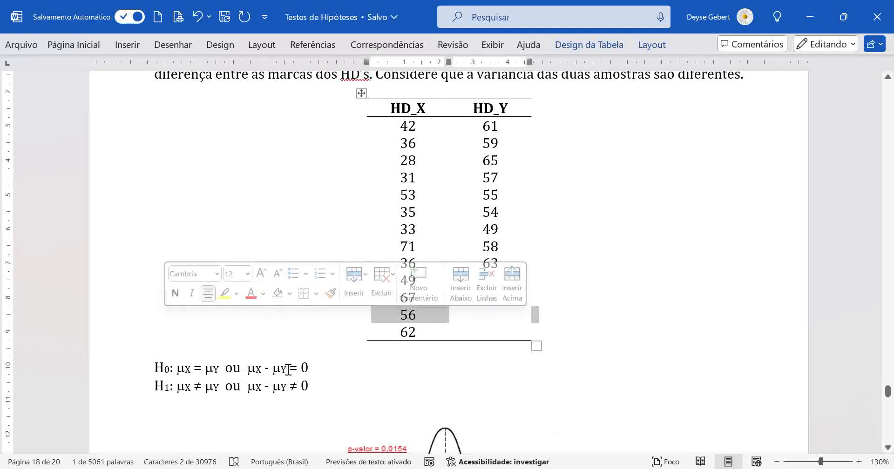
left_click_drag(177, 387, 219, 387)
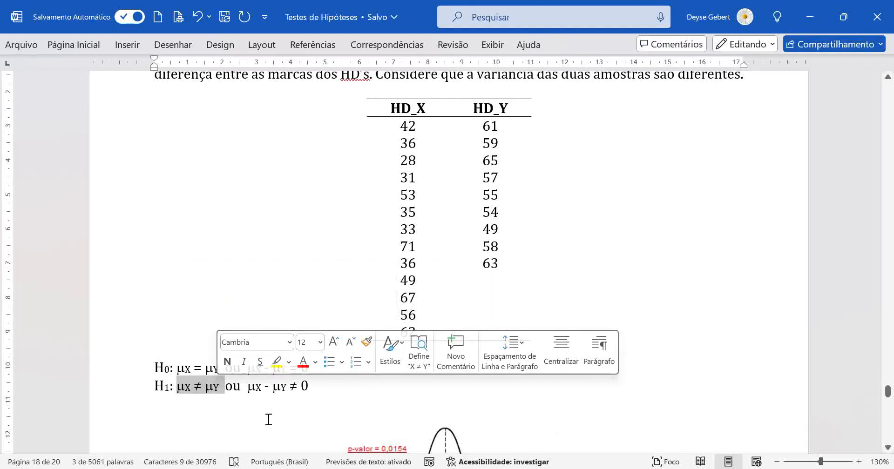
left_click(345, 402)
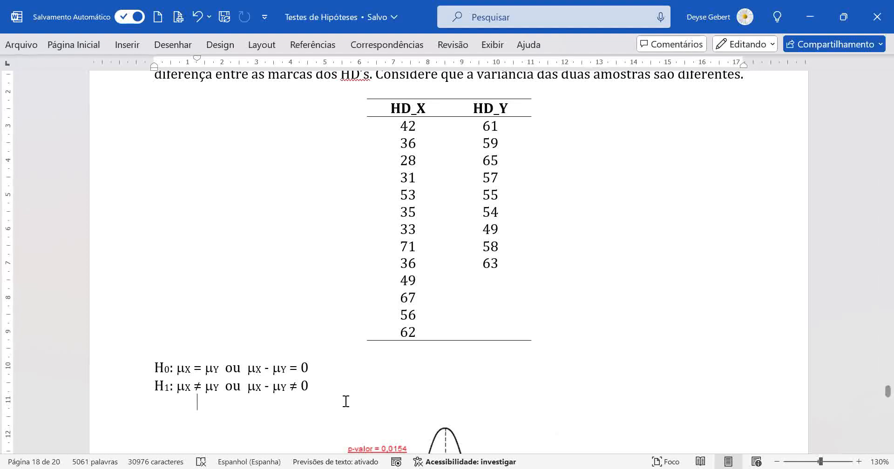
key("alt+Tab")
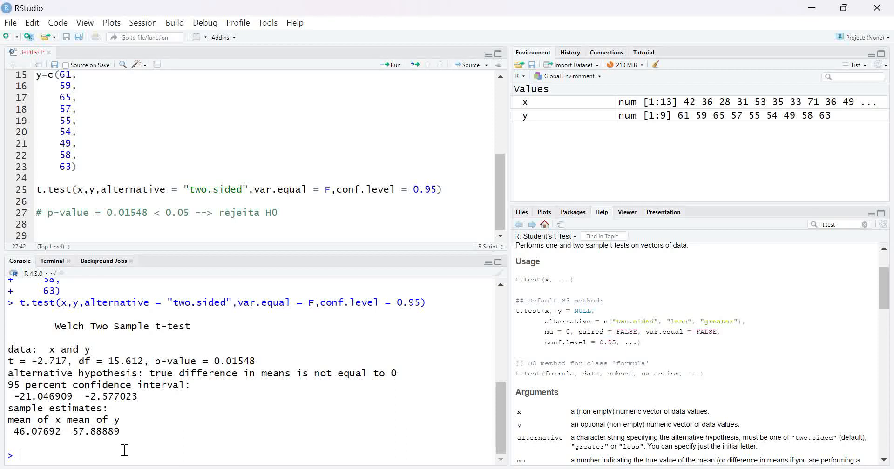
Insert blank lines below the p-value comment and start a pt() call on line 29
key("Down")
key("Down")
key("Return")
key("Return")
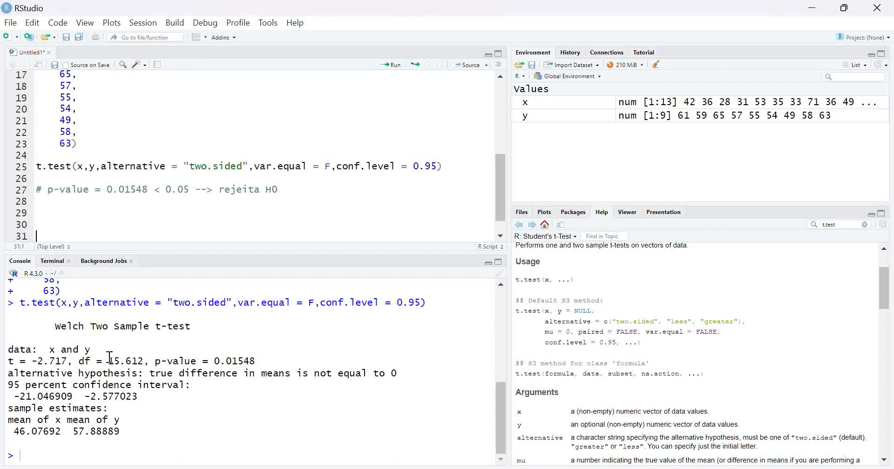
key("Return")
key("Return")
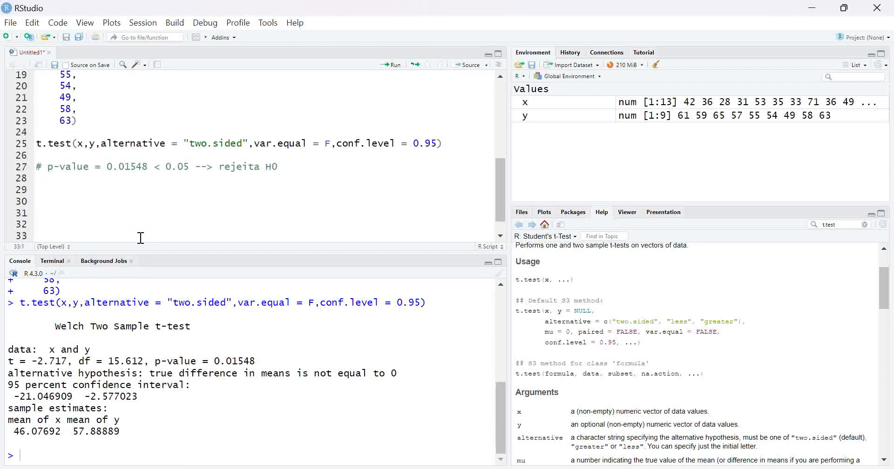
left_click(42, 192)
type("pt(")
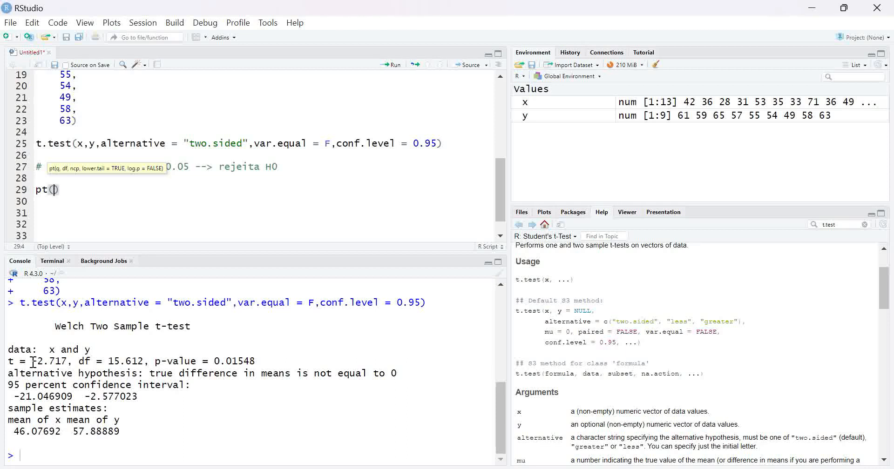
Enter the t statistic -2.717 and the degrees of freedom 15.61 as the first two arguments of the pt call
left_click_drag(32, 361, 69, 365)
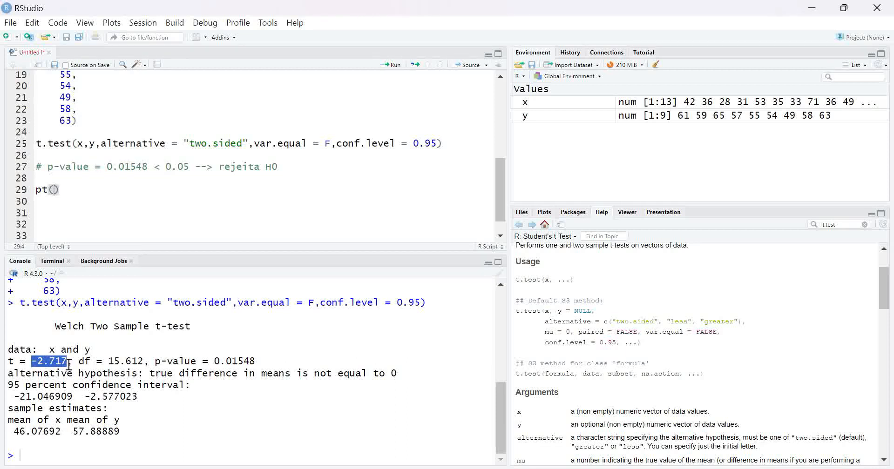
left_click(54, 190)
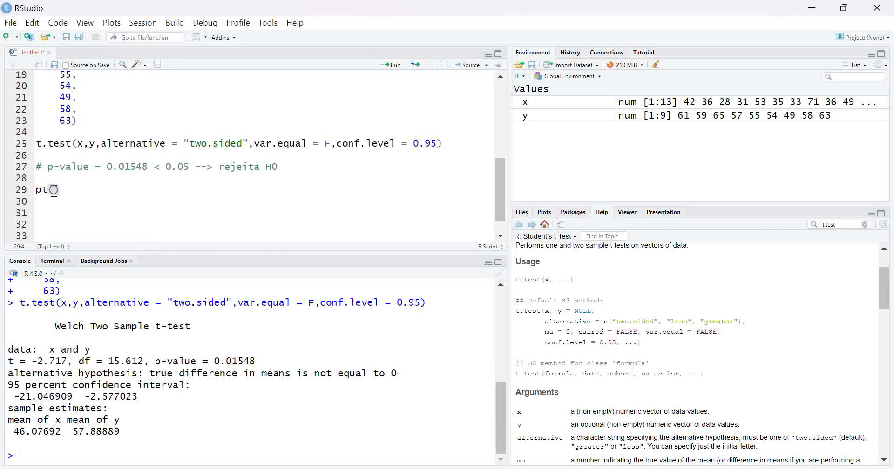
type("-2.717")
type(",")
left_click_drag(112, 361, 132, 368)
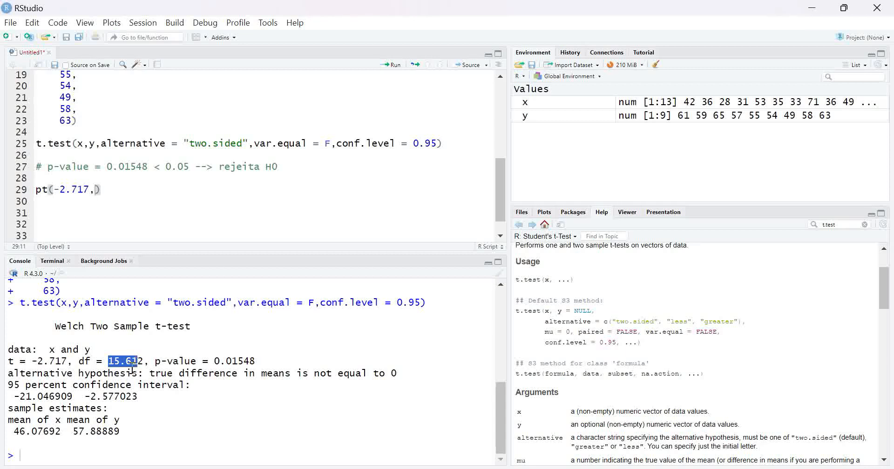
left_click(96, 189)
type("15.61")
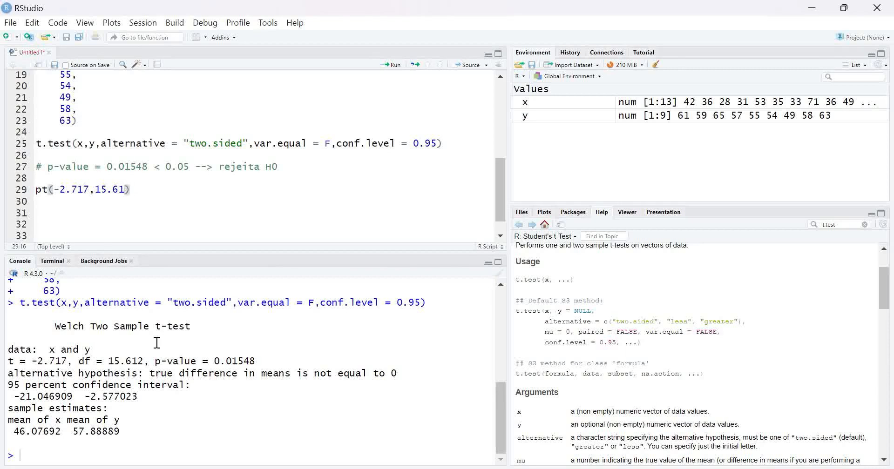
type(",")
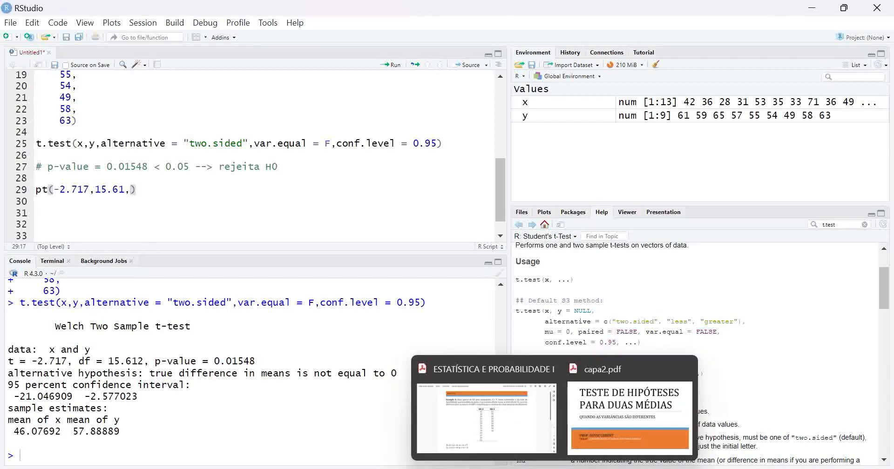
Switch to Word, examine the rejection regions and p-value areas in Figura 12, and return to RStudio
left_click(584, 468)
scroll(456, 372, "down", 5)
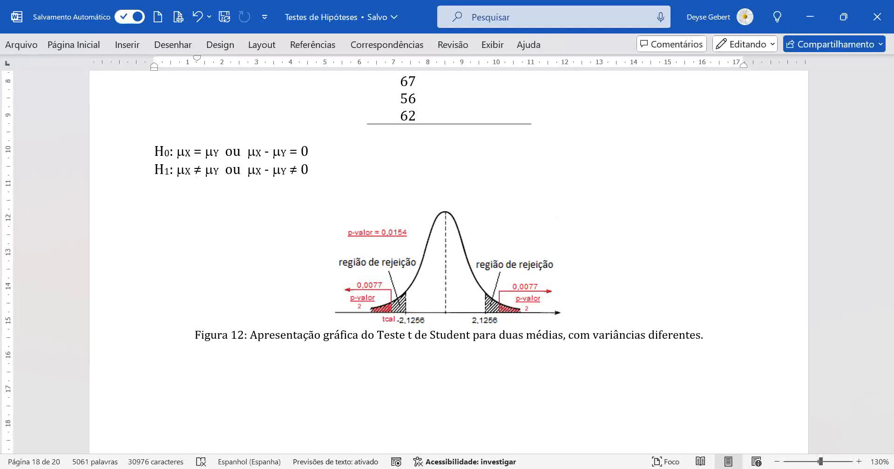
left_click(485, 468)
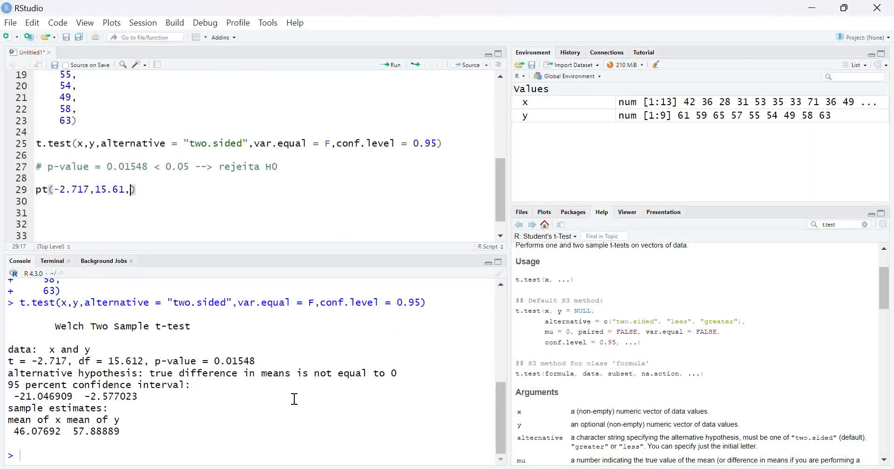
left_click(442, 468)
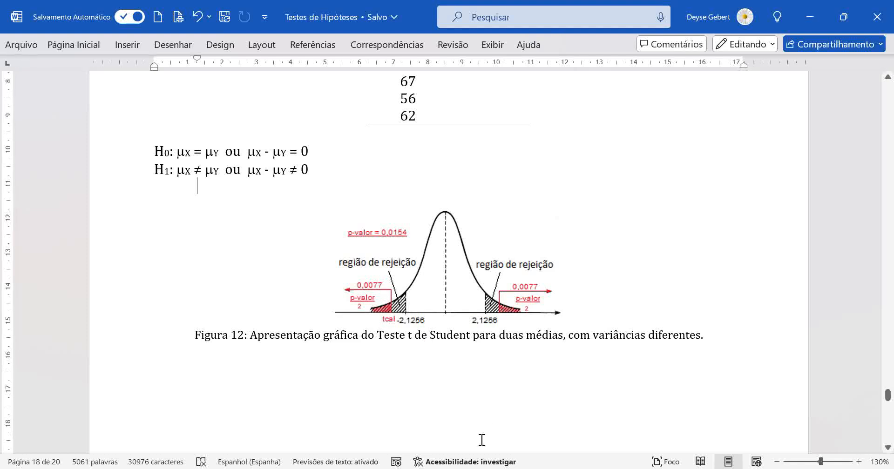
left_click(491, 468)
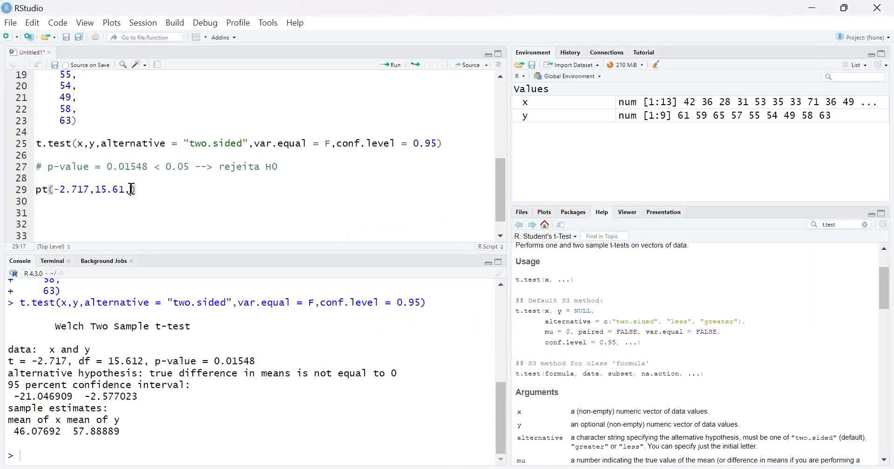
Complete the pt call with lower.tail = T, multiply it by 2, run it, and compare the result with the t-test p-value
type("1,lower.tail = T)*2")
left_click(454, 468)
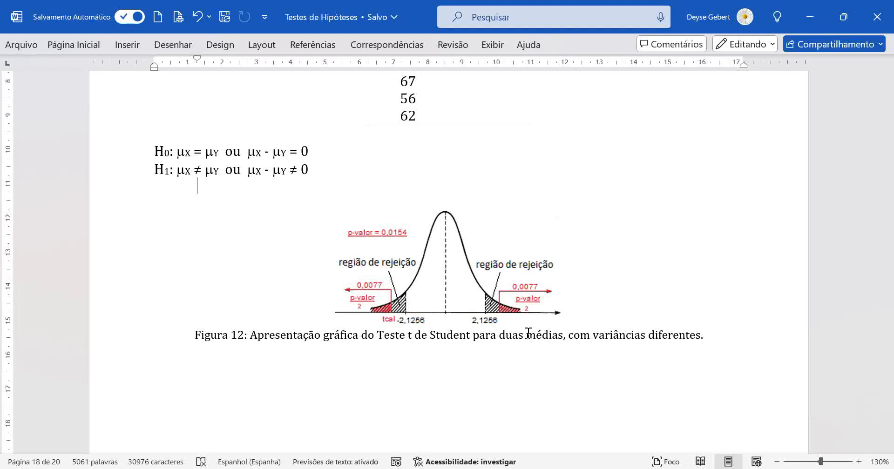
left_click(461, 468)
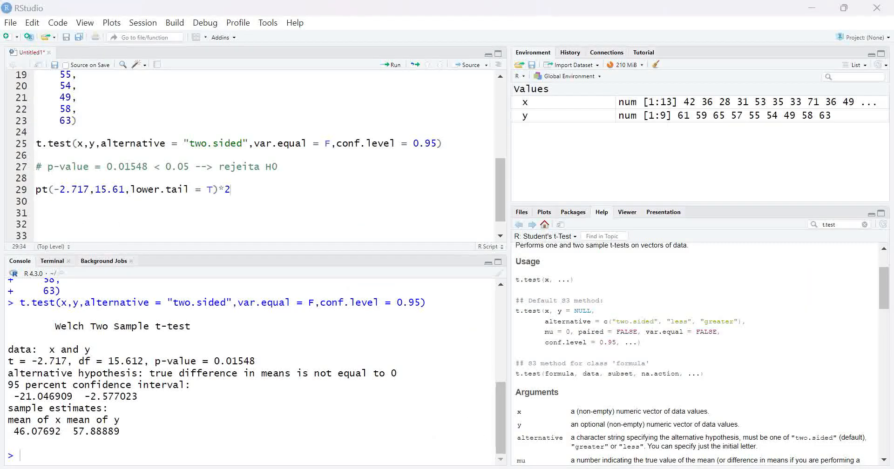
key("alt+Tab")
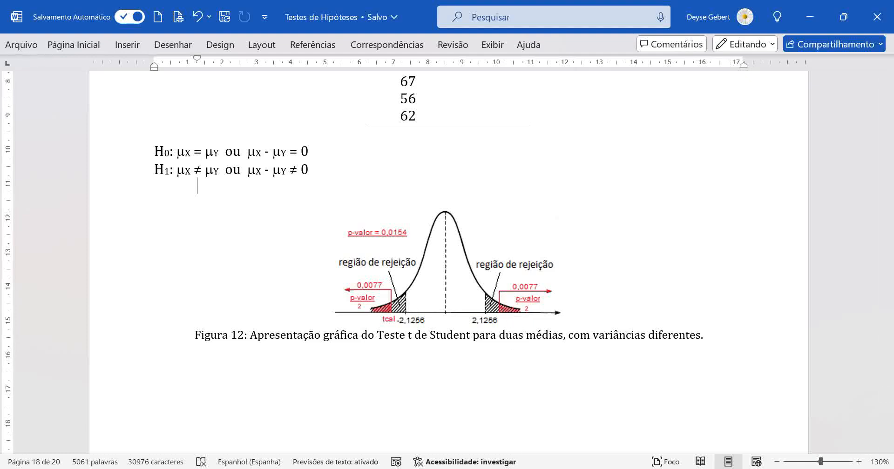
key("alt+Tab")
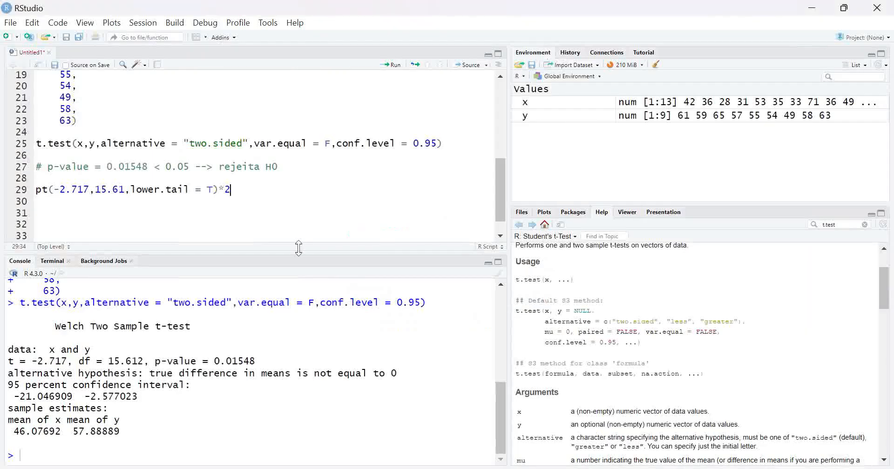
left_click(392, 67)
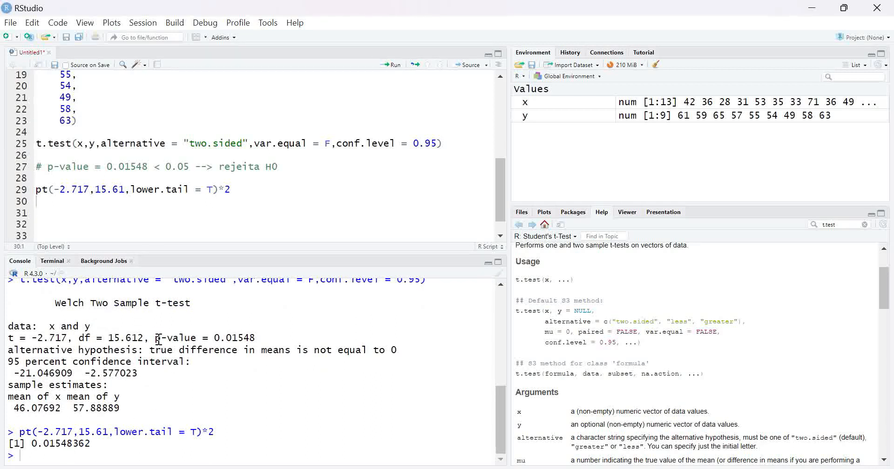
left_click_drag(155, 338, 255, 338)
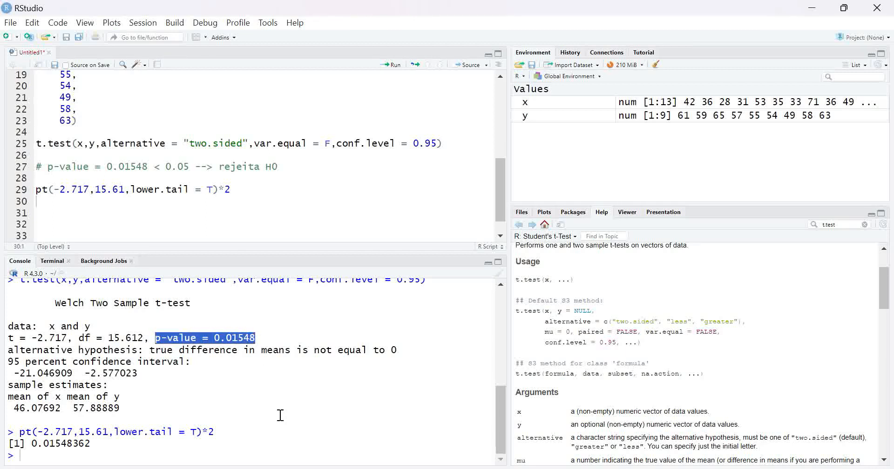
Below the pt call, add the assignment lines "LRRi=" and "LRRs=" on lines 31 and 32
left_click(242, 193)
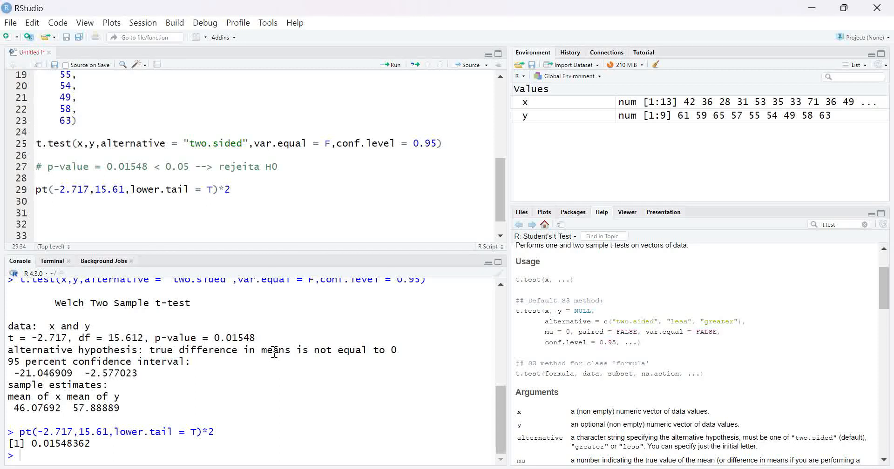
key("Return")
key("Return")
type("LRRi=")
key("Return")
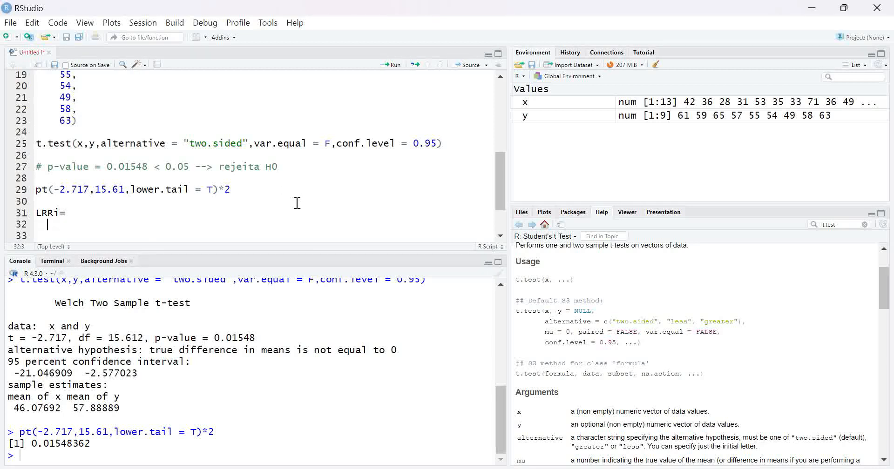
type("LRRs")
type("=")
Define the lower critical limit LRRi as qt(0.025,15.612) and run the line
type("q")
type("T")
key("BackSpace")
type("t(")
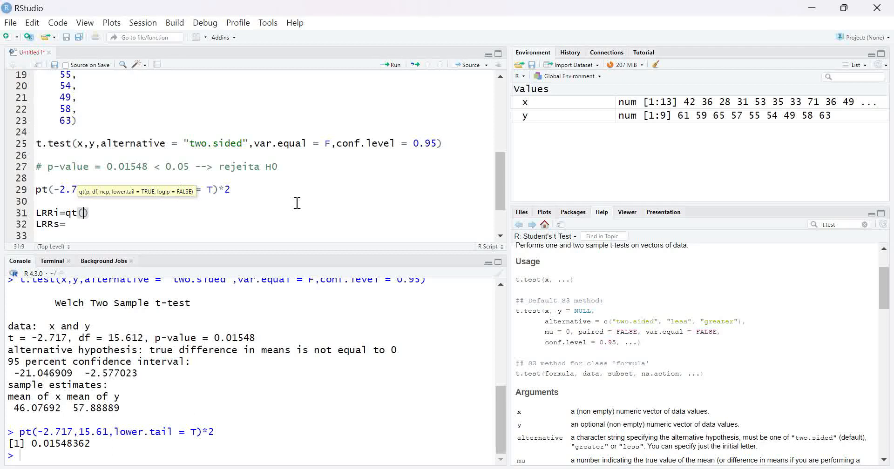
type("0.025,")
left_click_drag(108, 338, 146, 339)
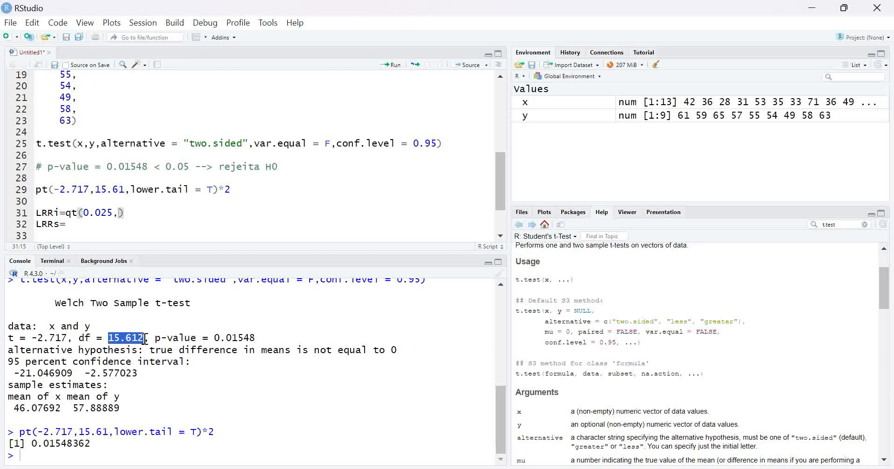
left_click(119, 212)
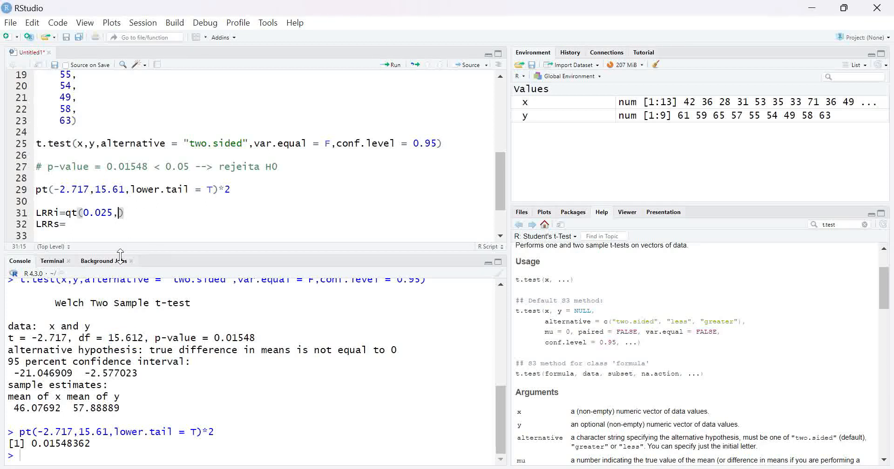
type("15.612")
left_click(184, 212)
key("ctrl+Return")
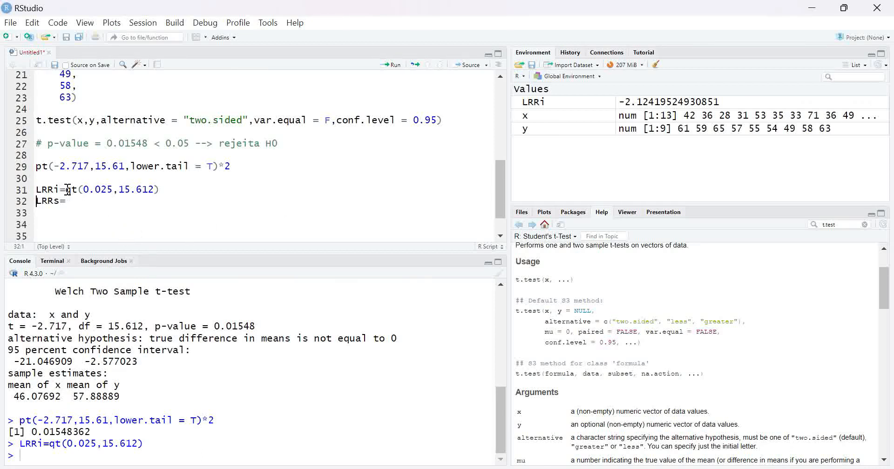
Reuse the qt expression to define LRRs as qt(0.025,15.612,lower.tail = F) and run the line
left_click_drag(66, 189, 164, 190)
key("ctrl+c")
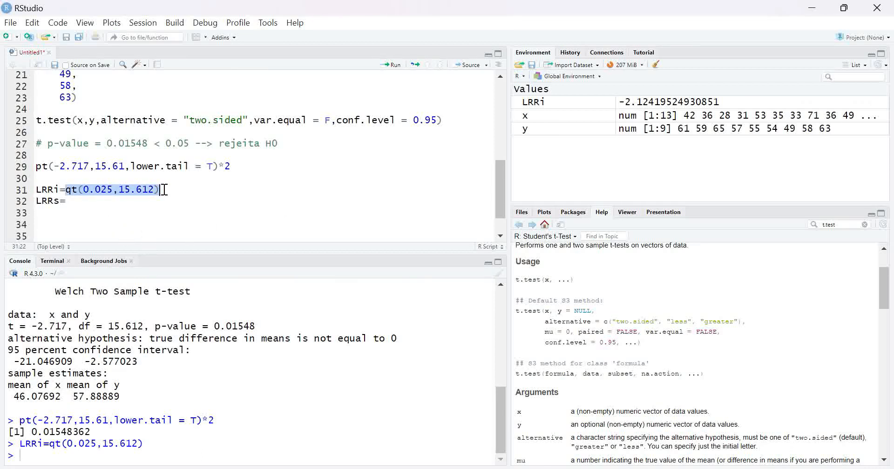
left_click(70, 203)
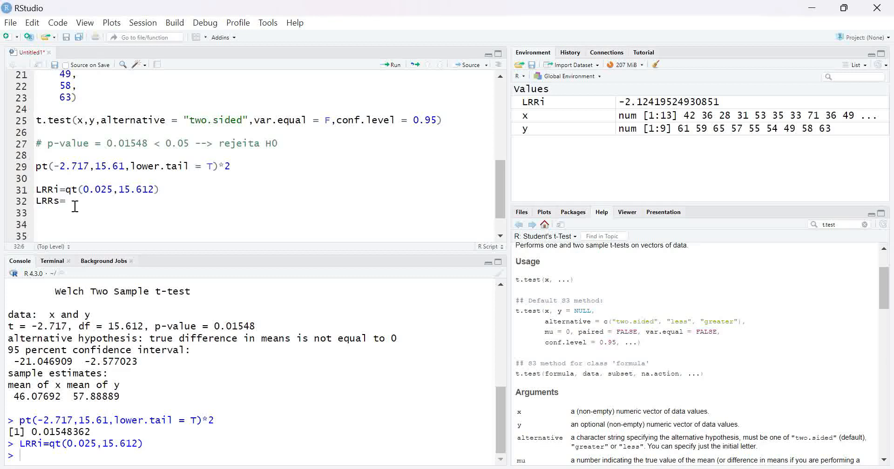
key("ctrl+v")
type(",lower")
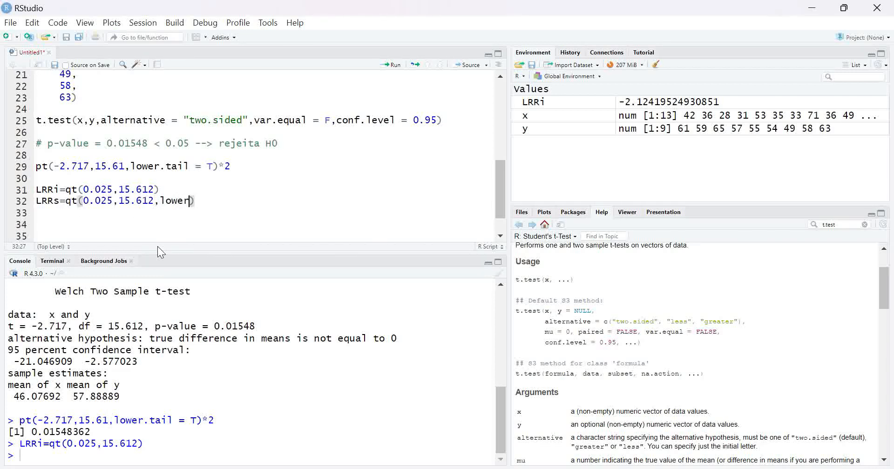
key("Tab")
type("F")
key("ctrl+Return")
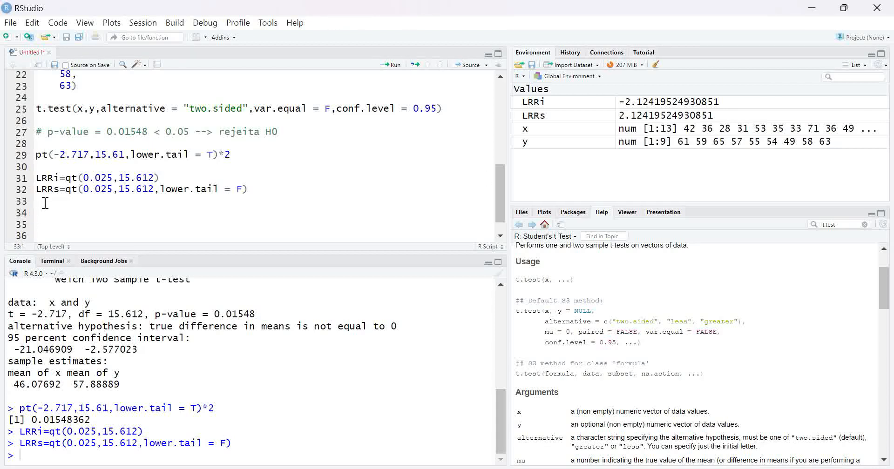
key("Return")
Consult the rejection-region figure in the Word document, return to RStudio and add the comment "# tcal < LRRi ---> rejeito H0." on line 34
key("alt+Tab")
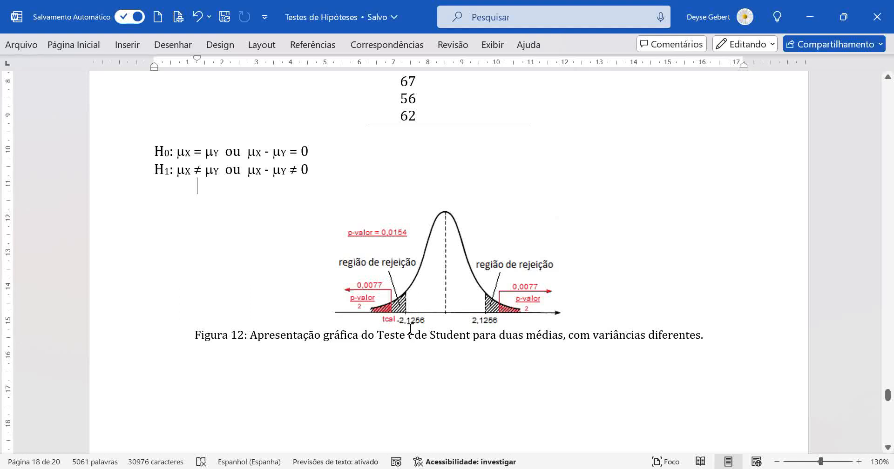
left_click(505, 468)
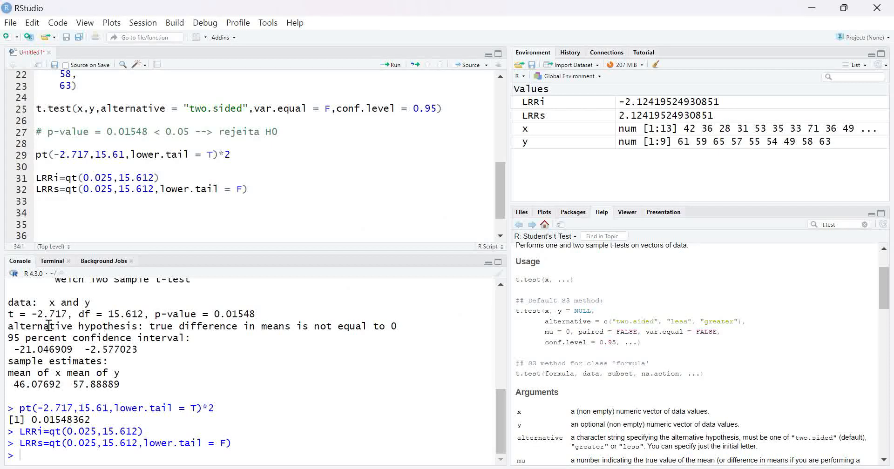
type("# tcal < LRRi --")
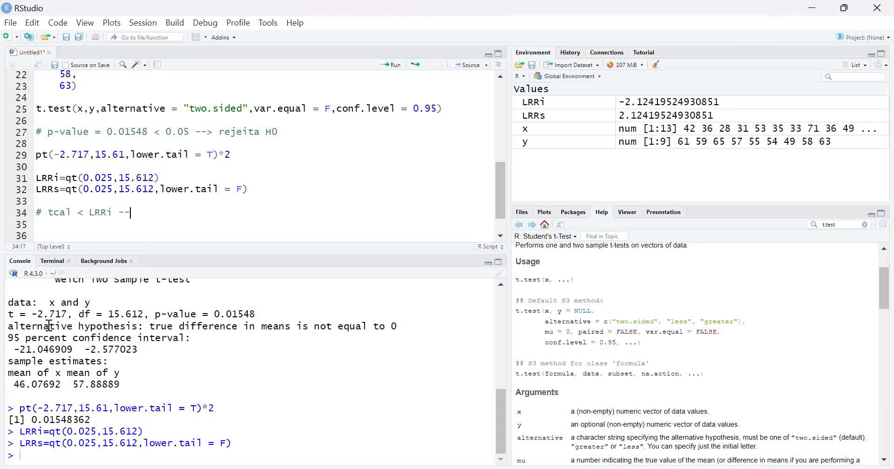
type("-> rejeito H0.")
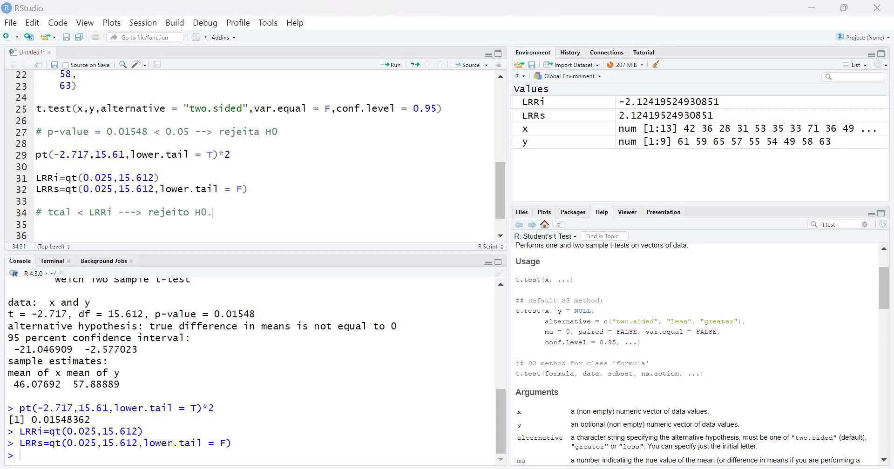
Review the H1 hypothesis in the Word document, return to RStudio and compare the sample means of x and y in the t-test output
key("alt+Tab")
left_click_drag(154, 169, 321, 168)
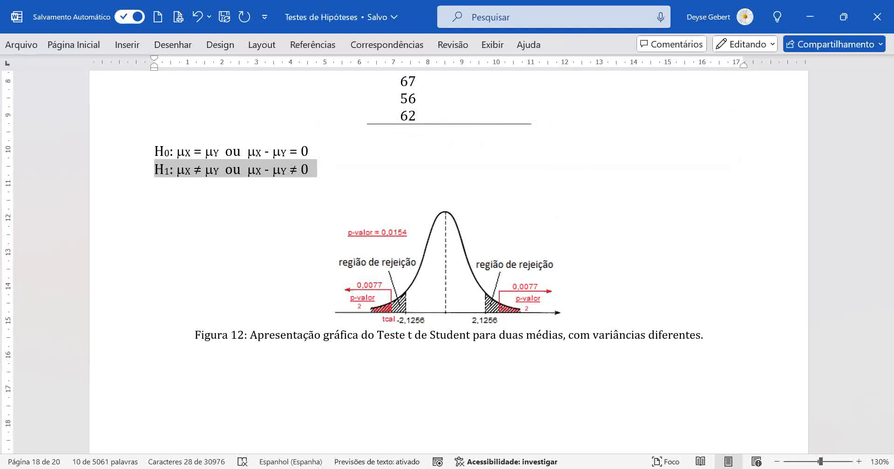
key("alt+Tab")
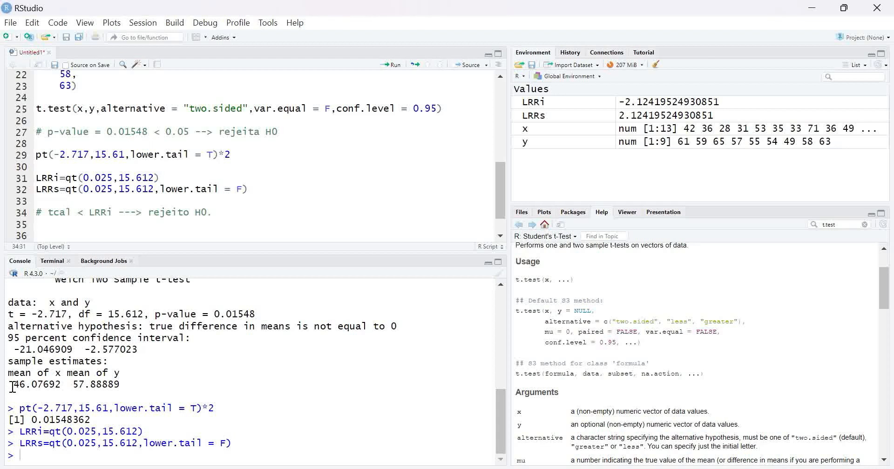
left_click_drag(13, 386, 60, 391)
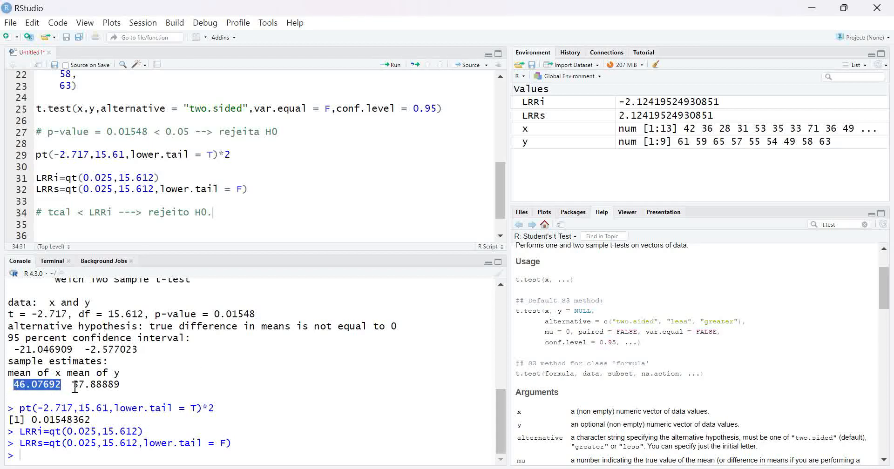
left_click_drag(73, 386, 120, 387)
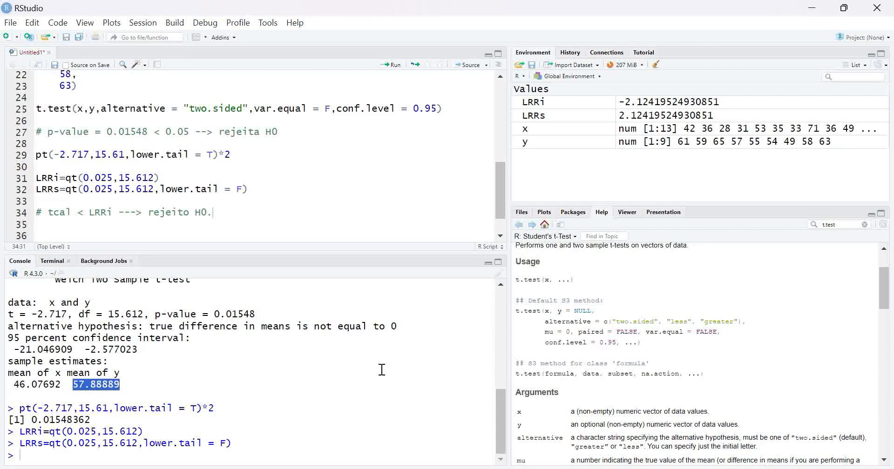
left_click(56, 226)
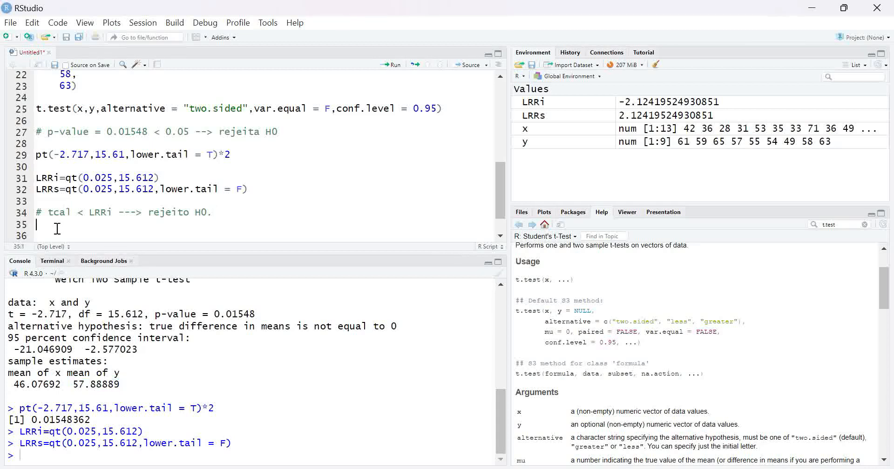